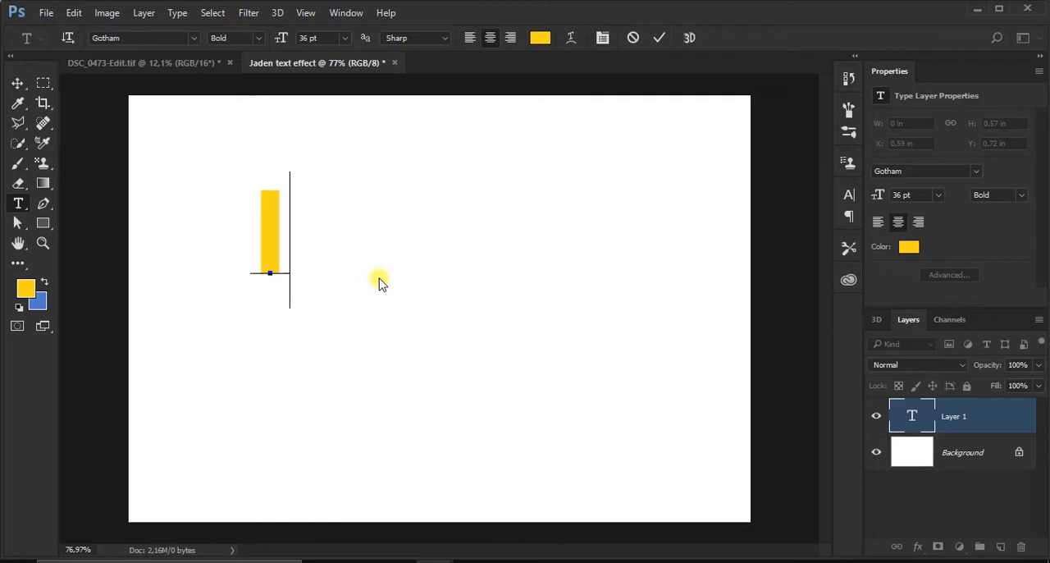
# Enter the text ICON and center it horizontally and vertically on the canvas
pyautogui.write('N')
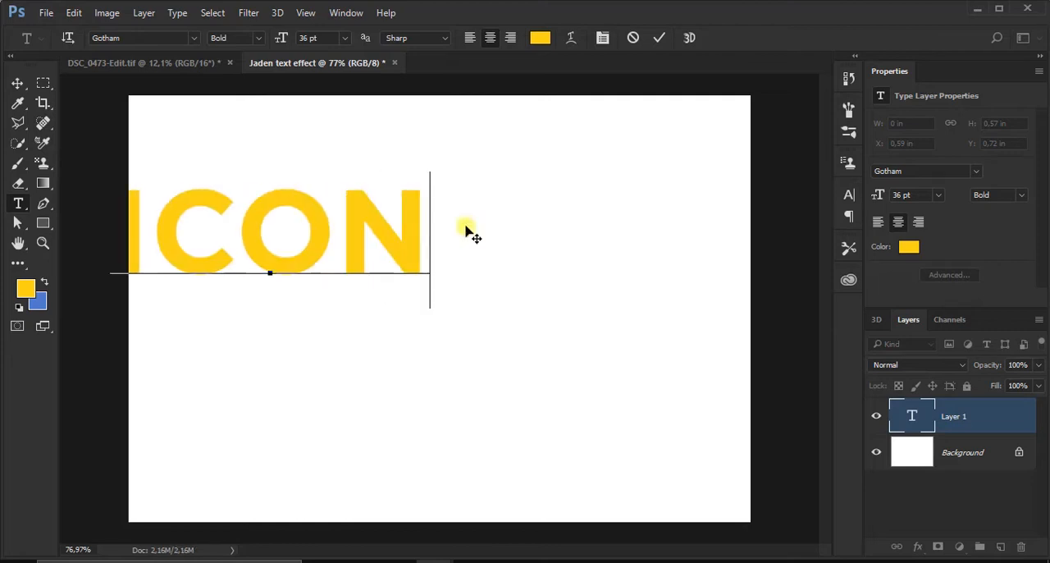
pyautogui.click(658, 38)
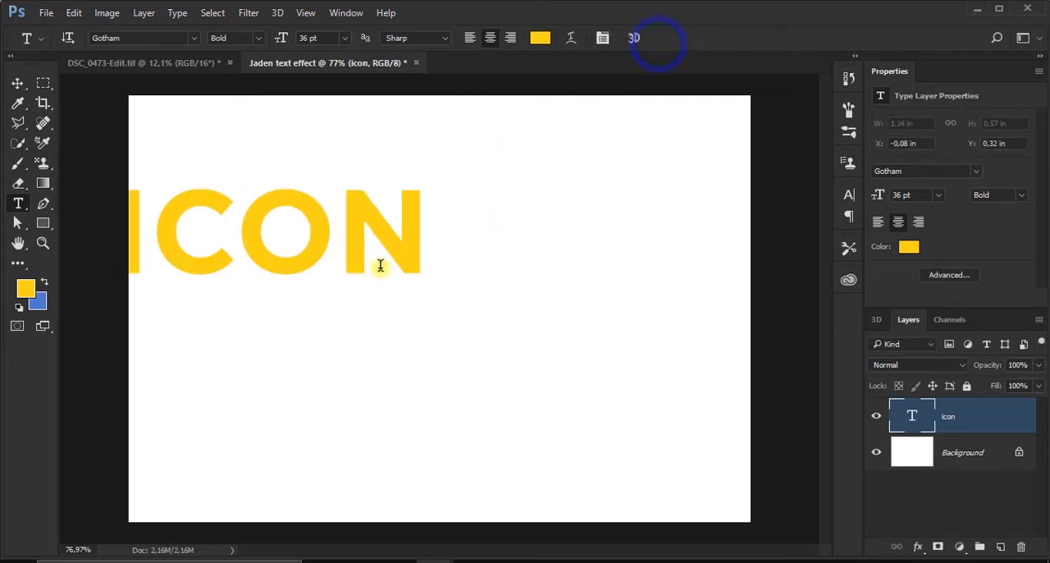
pyautogui.hotkey('ctrl', 'a')
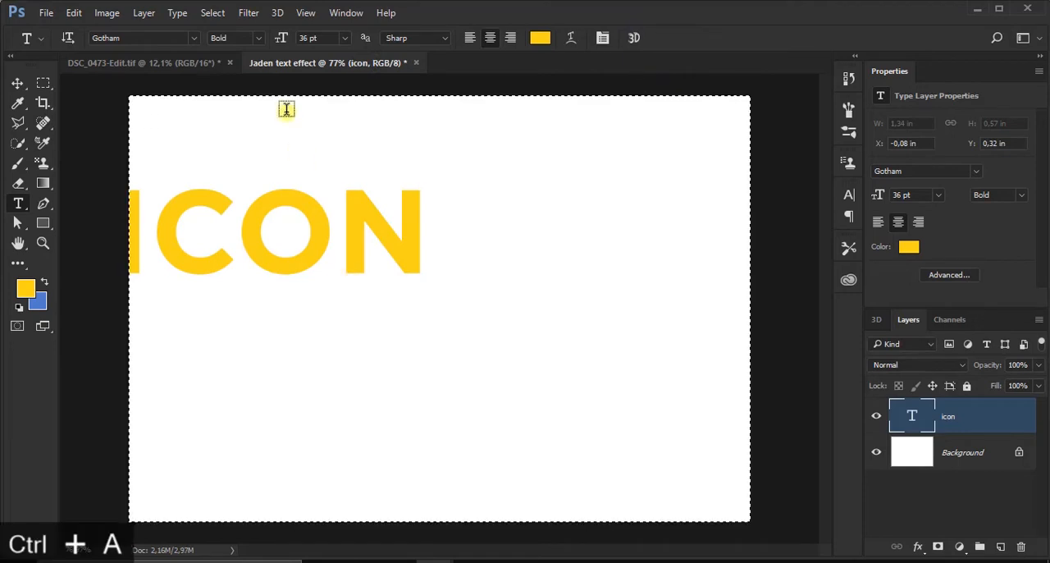
pyautogui.click(17, 83)
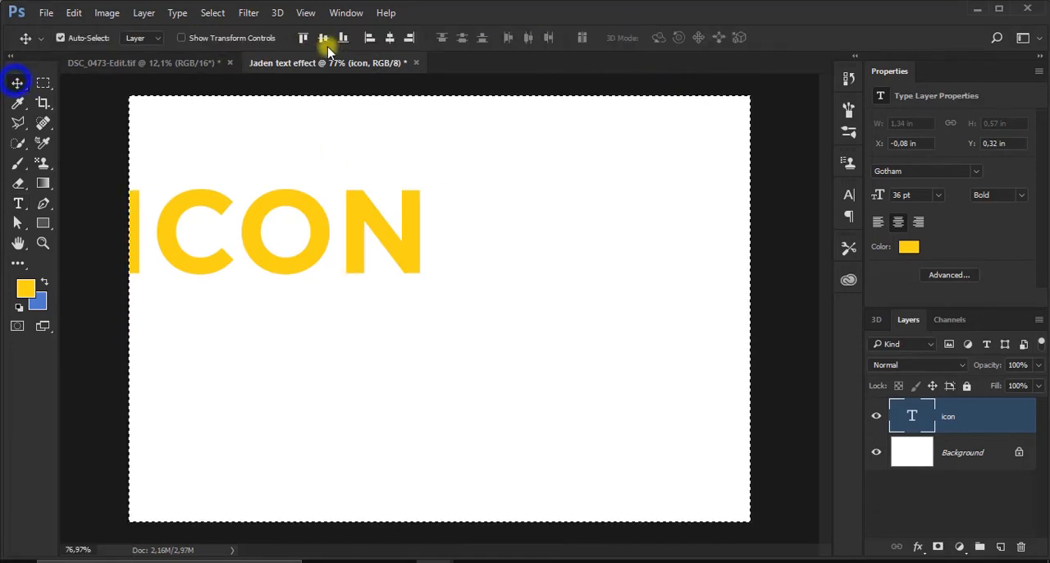
pyautogui.click(387, 38)
pyautogui.click(323, 38)
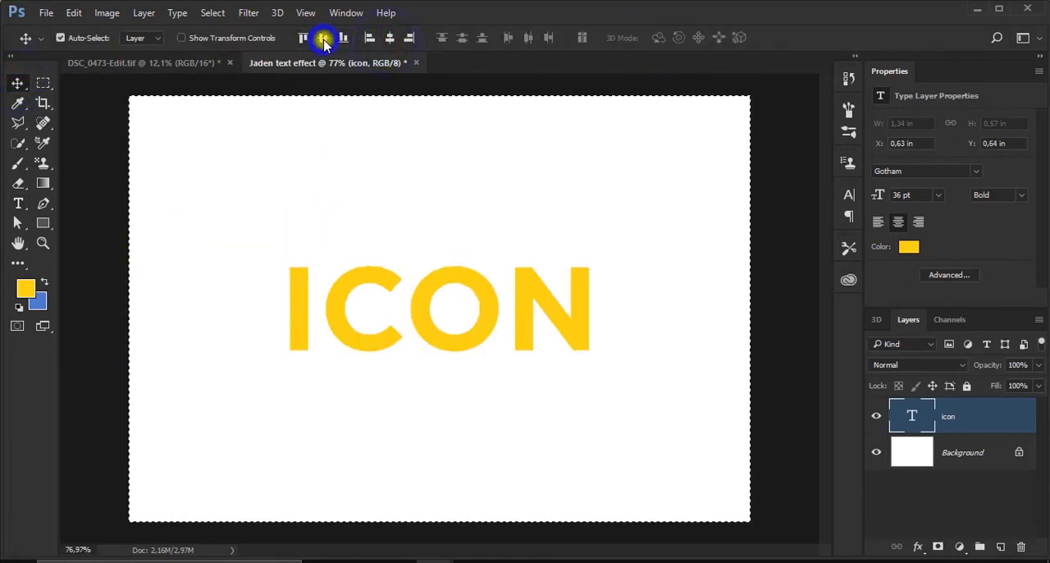
pyautogui.hotkey('ctrl', 'd')
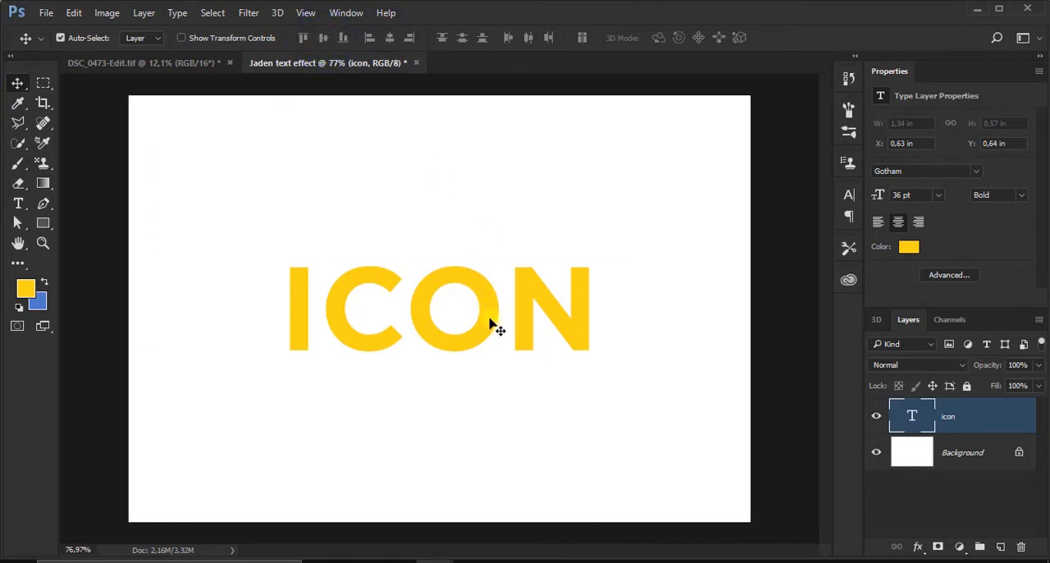
pyautogui.press('ctrl')
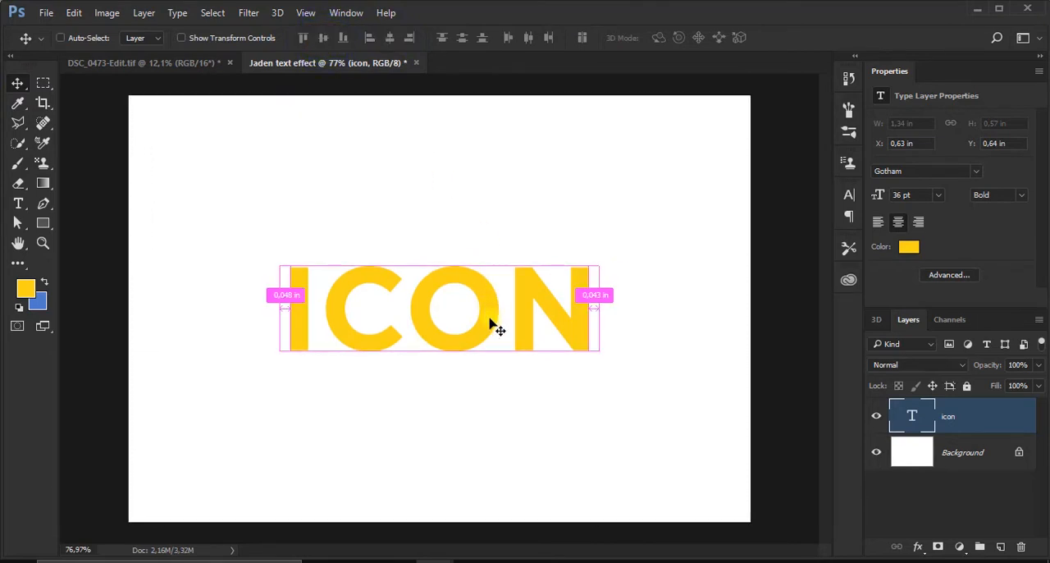
pyautogui.hotkey('ctrl', 'd')
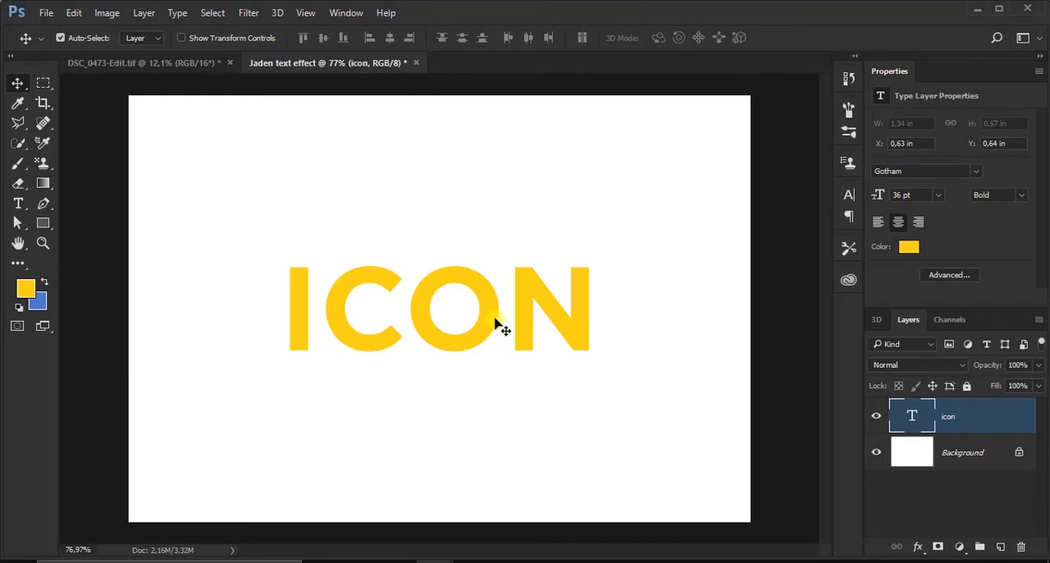
# Create a new 3D extrusion from the ICON text layer
pyautogui.scroll(2, 494, 319)
pyautogui.scroll(-3, 494, 318)
pyautogui.scroll(4, 495, 318)
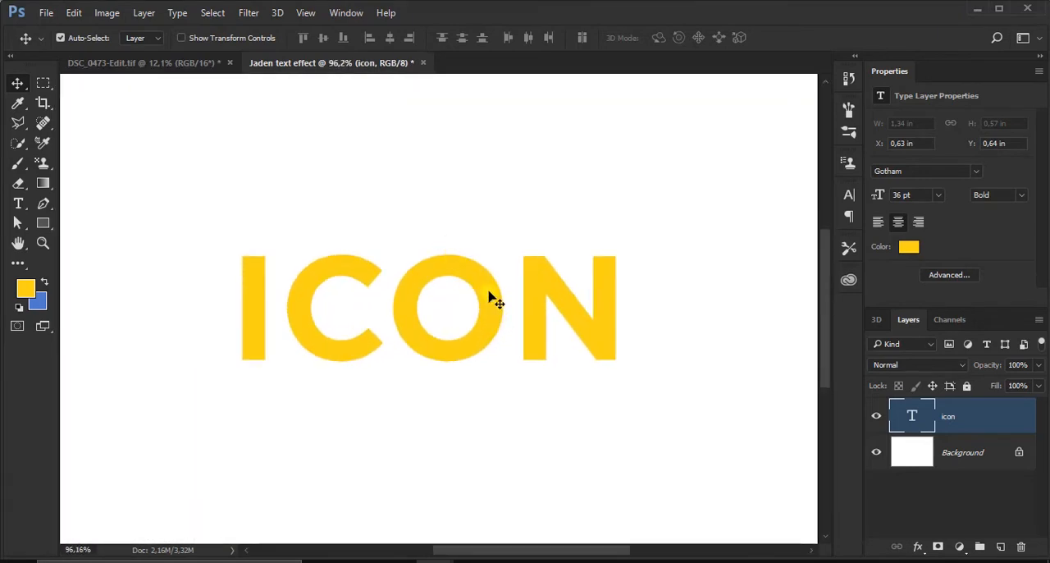
pyautogui.click(278, 14)
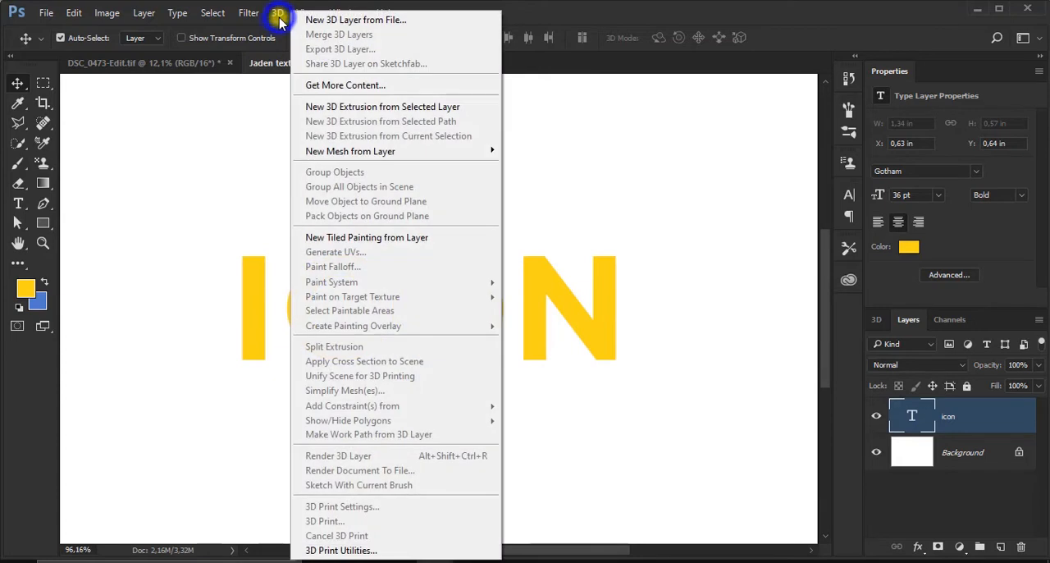
pyautogui.click(336, 109)
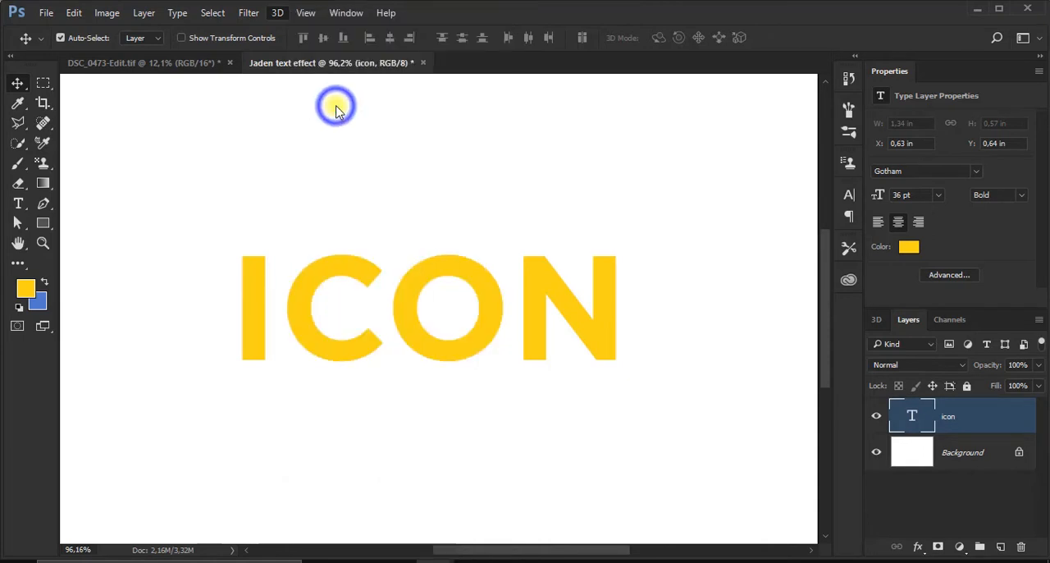
# Select the extruded ICON mesh and rotate it slightly around its X axis
pyautogui.click(454, 271)
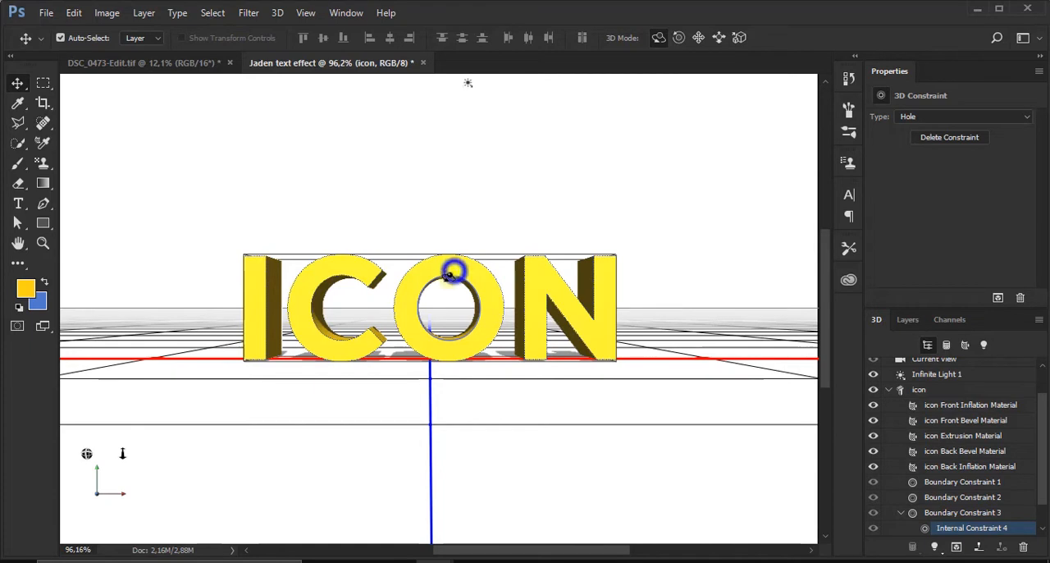
pyautogui.click(447, 273)
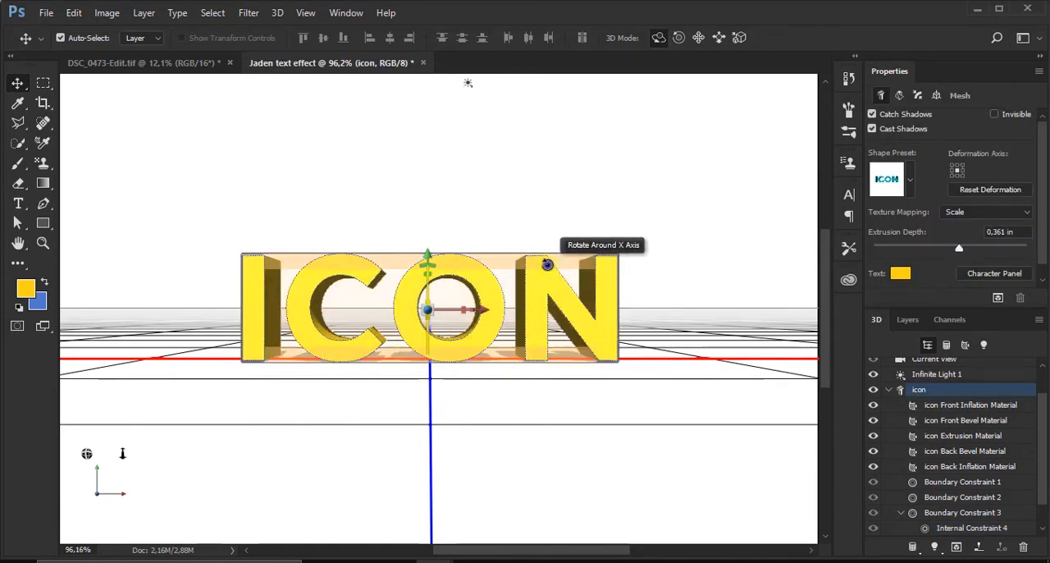
pyautogui.moveTo(548, 265); pyautogui.dragTo(543, 258)
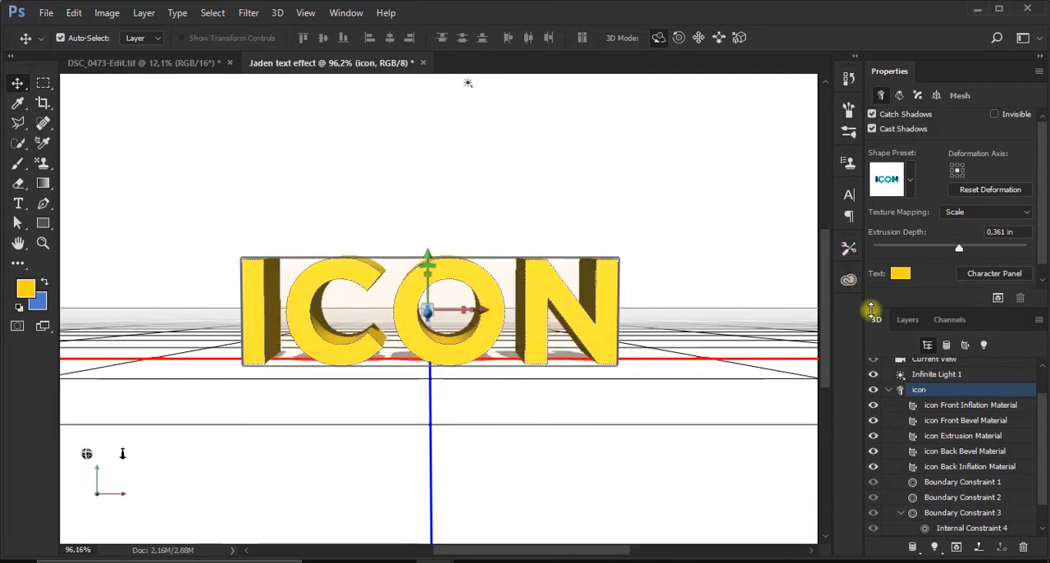
# Set the surface style of the 3D scene to Unlit Texture
pyautogui.scroll(1, 915, 374)
pyautogui.click(913, 375)
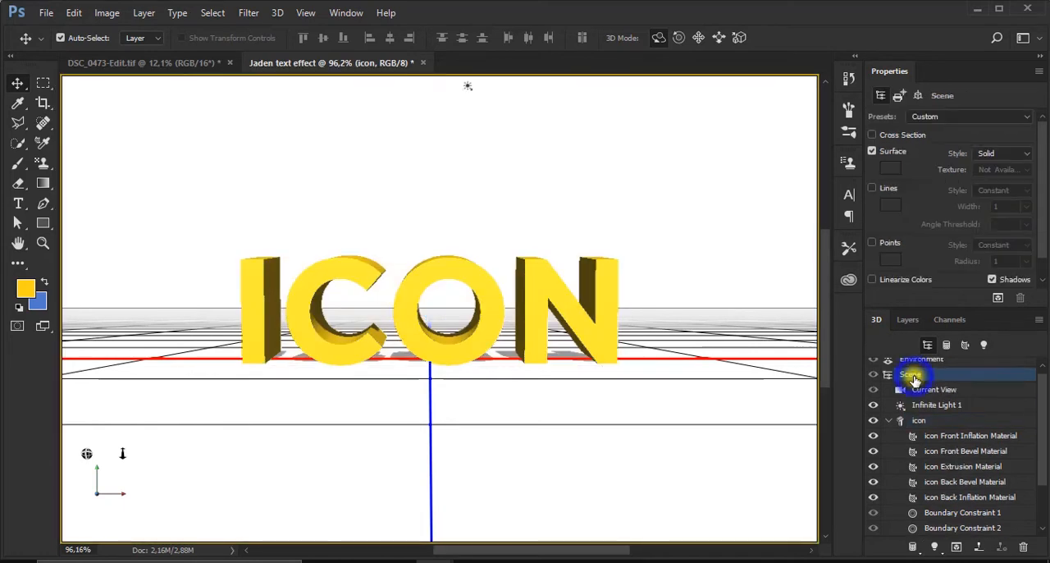
pyautogui.click(994, 154)
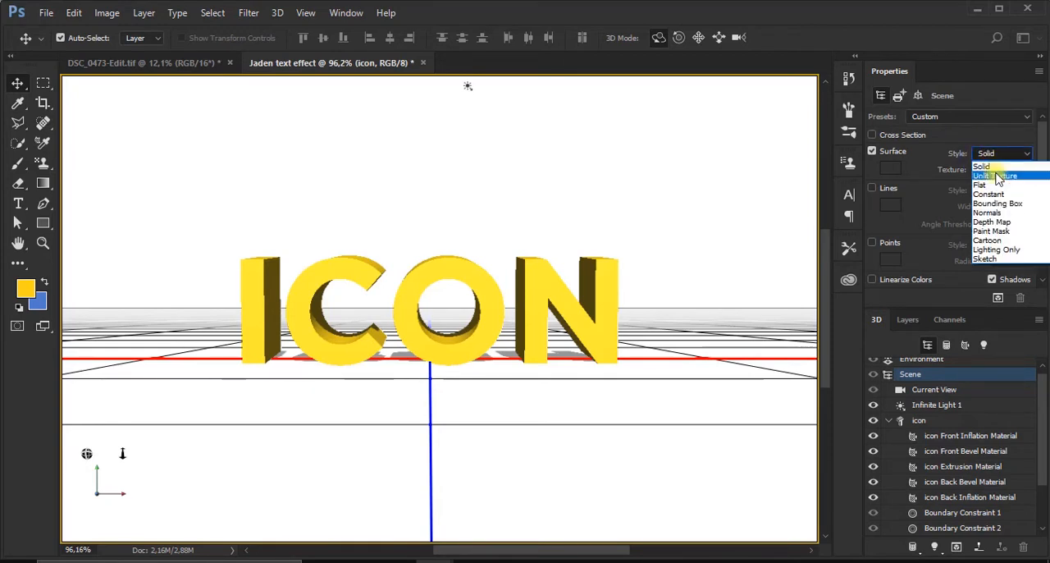
pyautogui.click(997, 176)
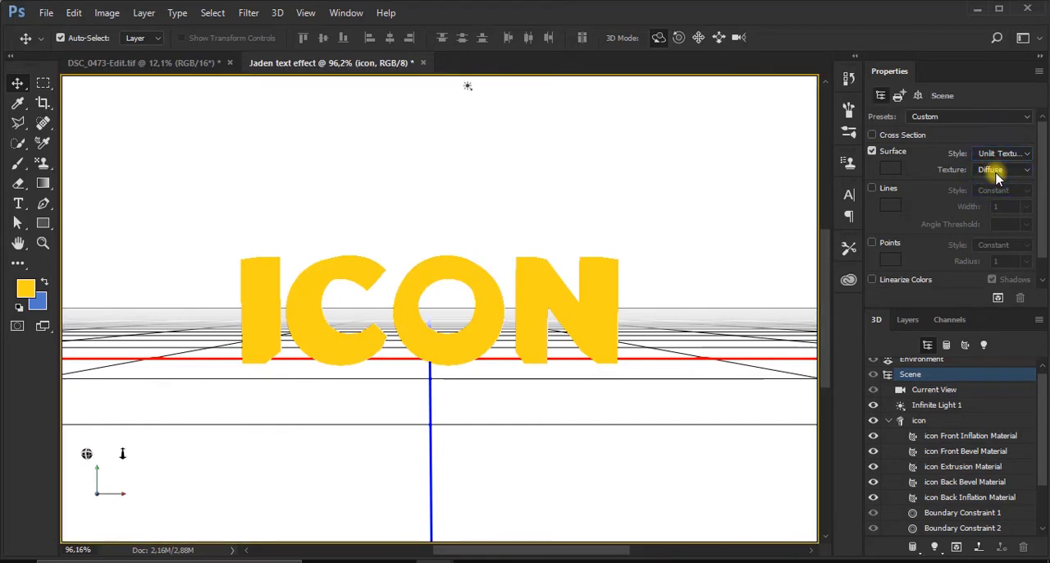
# Increase the extrusion depth of the icon mesh to about 1,207 in
pyautogui.click(922, 421)
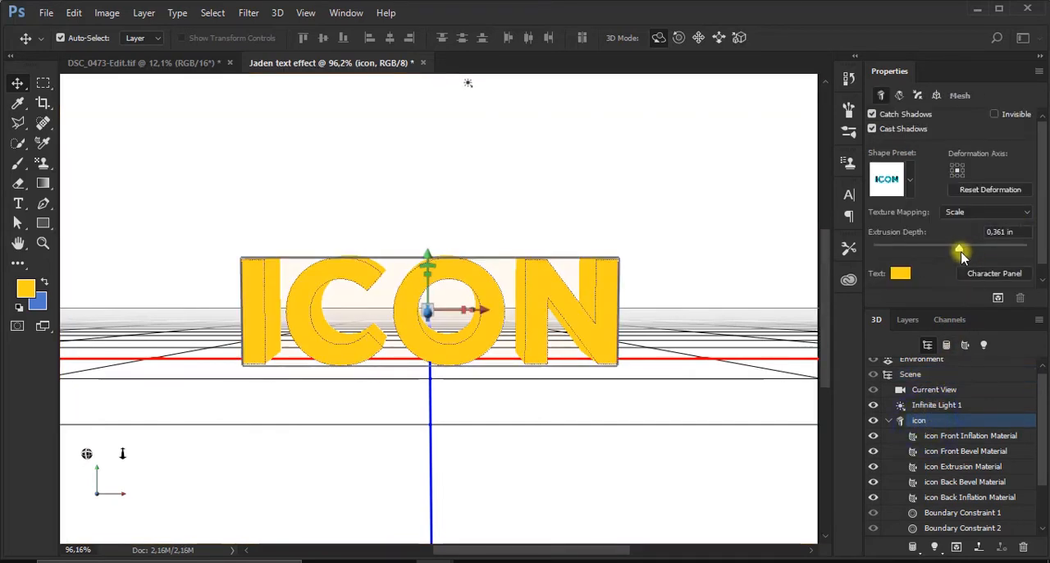
pyautogui.moveTo(960, 250); pyautogui.dragTo(977, 250)
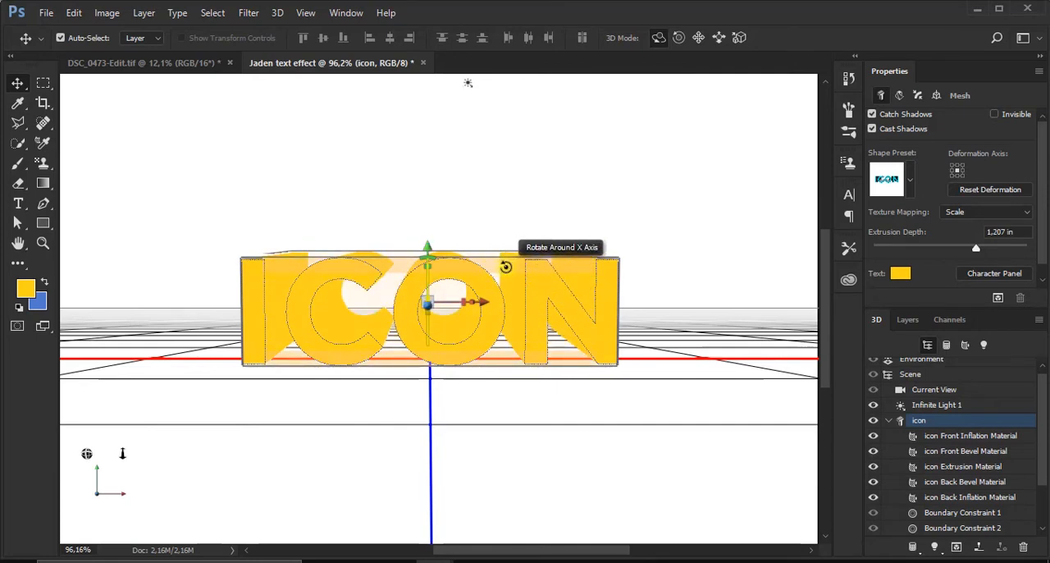
# Create a new diffuse texture for the icon Extrusion Material with the default document settings
pyautogui.click(966, 346)
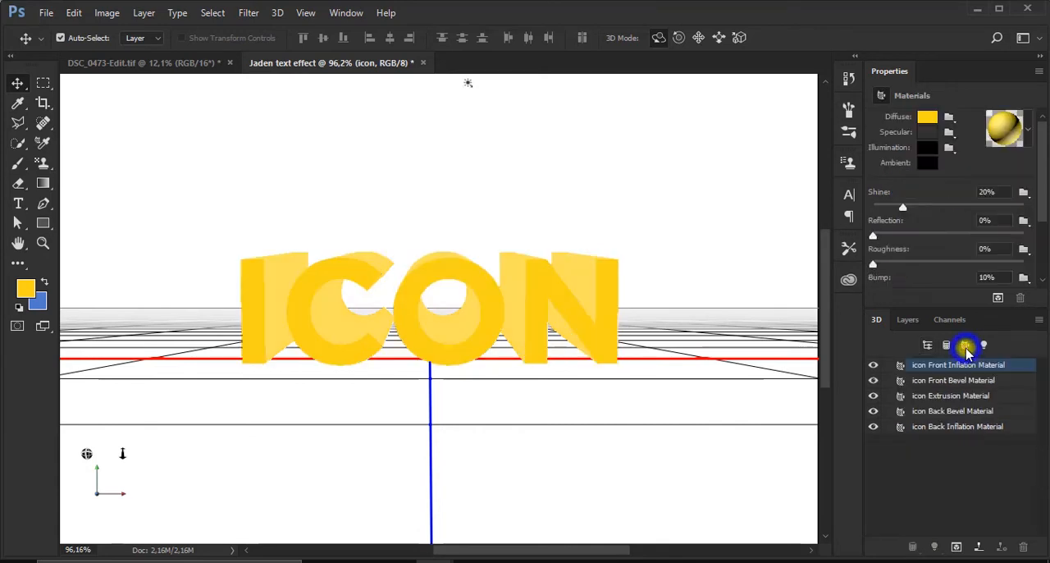
pyautogui.click(974, 397)
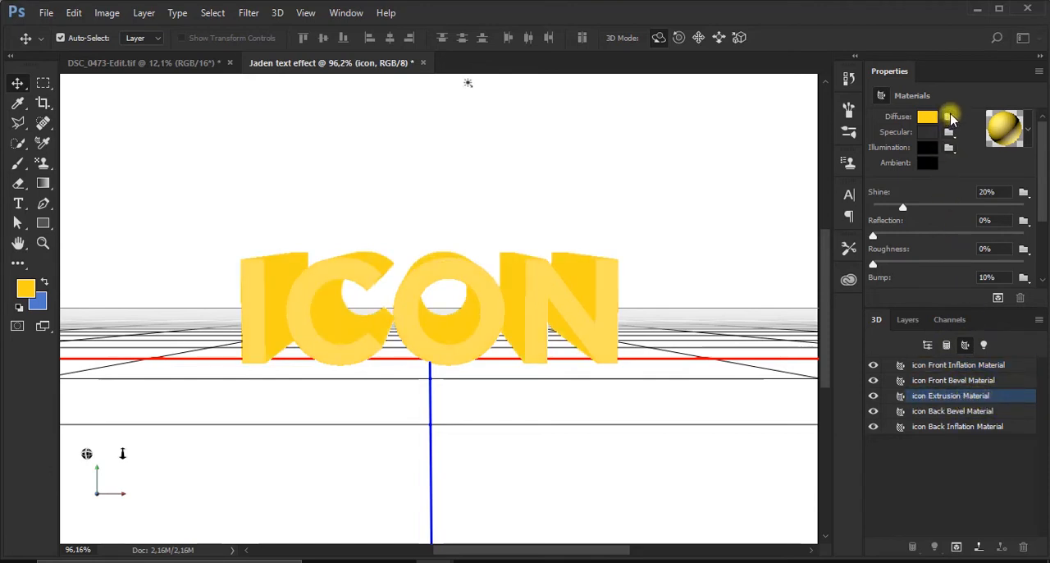
pyautogui.click(950, 118)
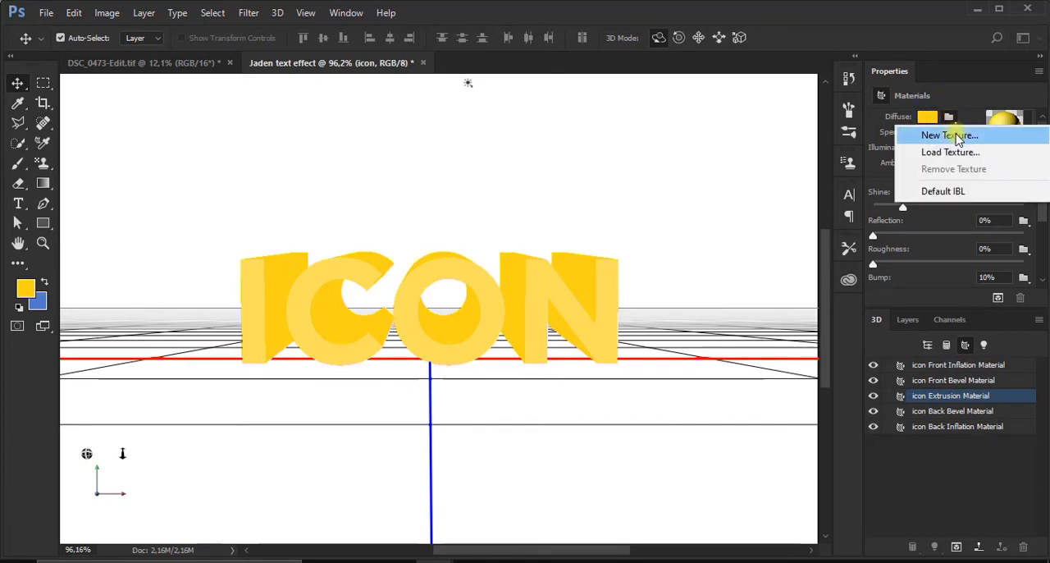
pyautogui.click(952, 136)
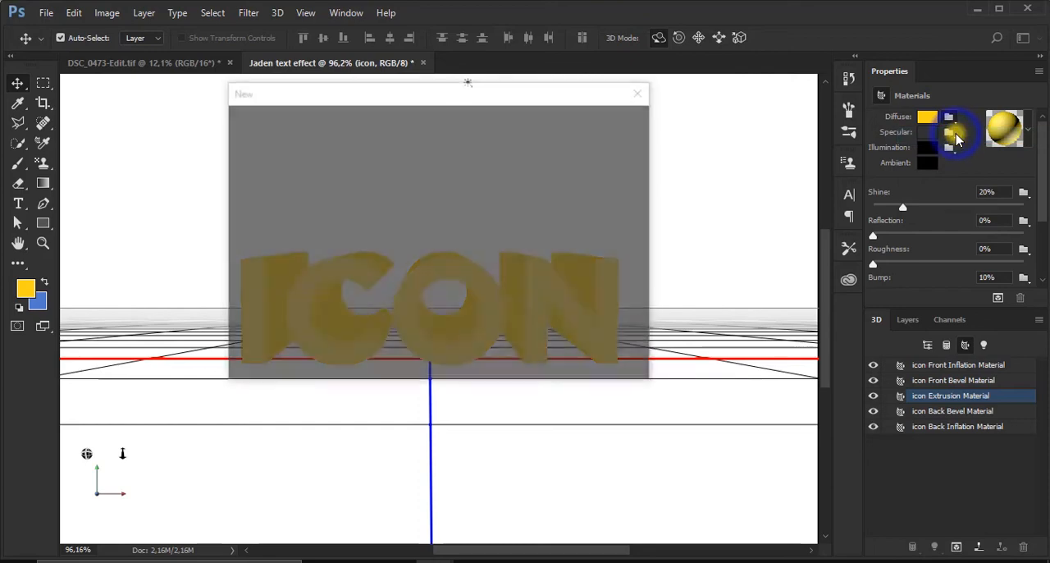
pyautogui.click(591, 119)
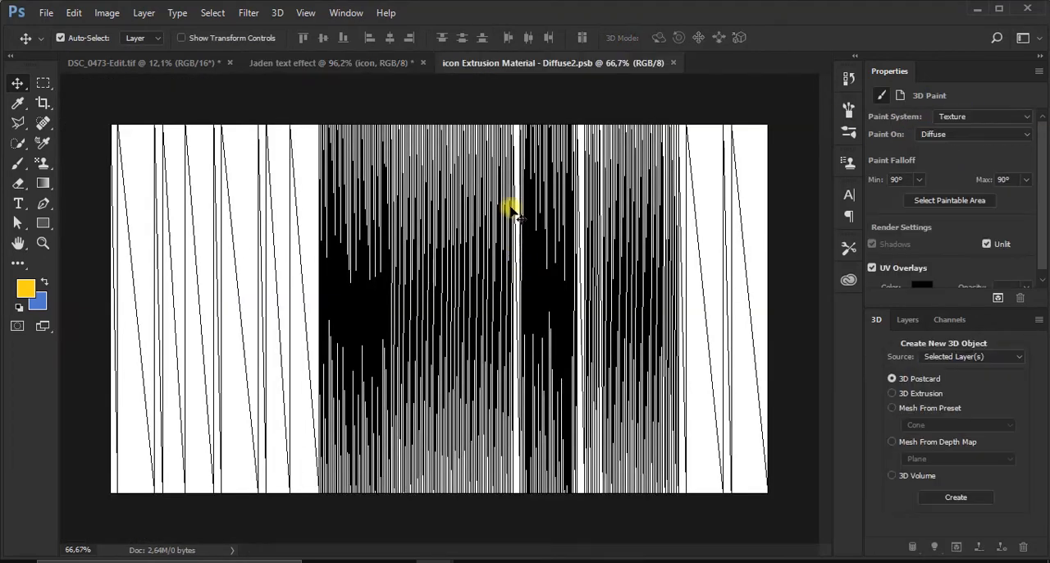
# Adjust the pink-to-blue gradient for the Gradient tool, placing the pink stop at 2% and the color midpoint at about 62%
pyautogui.scroll(1, 515, 234)
pyautogui.scroll(-1, 514, 234)
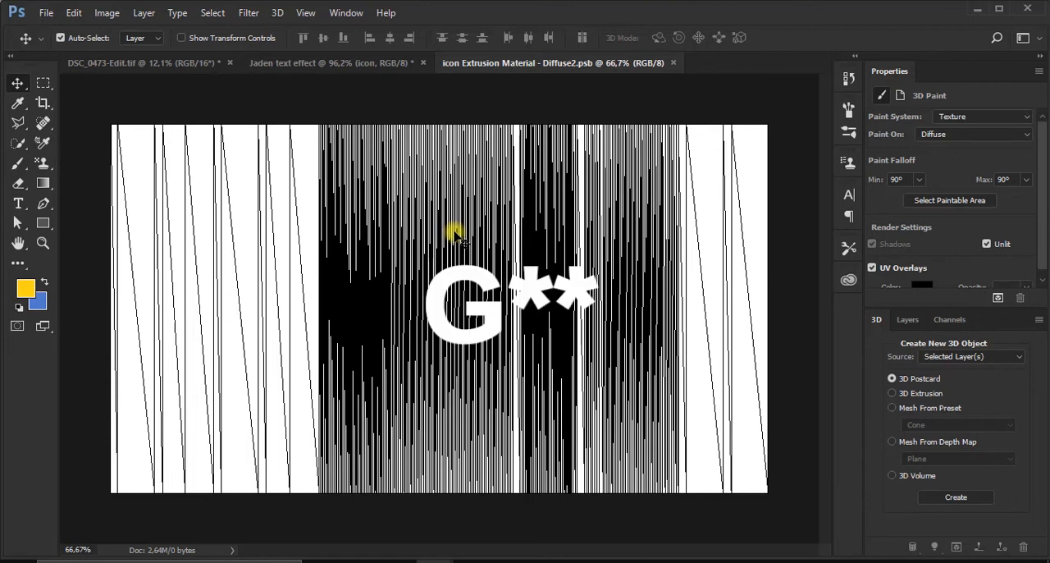
pyautogui.press('g')
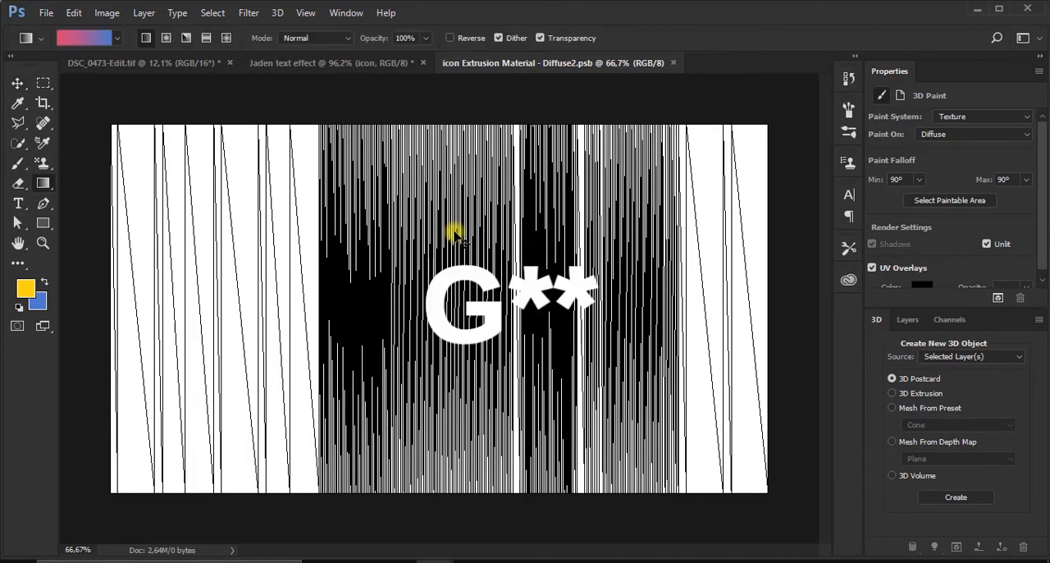
pyautogui.click(85, 37)
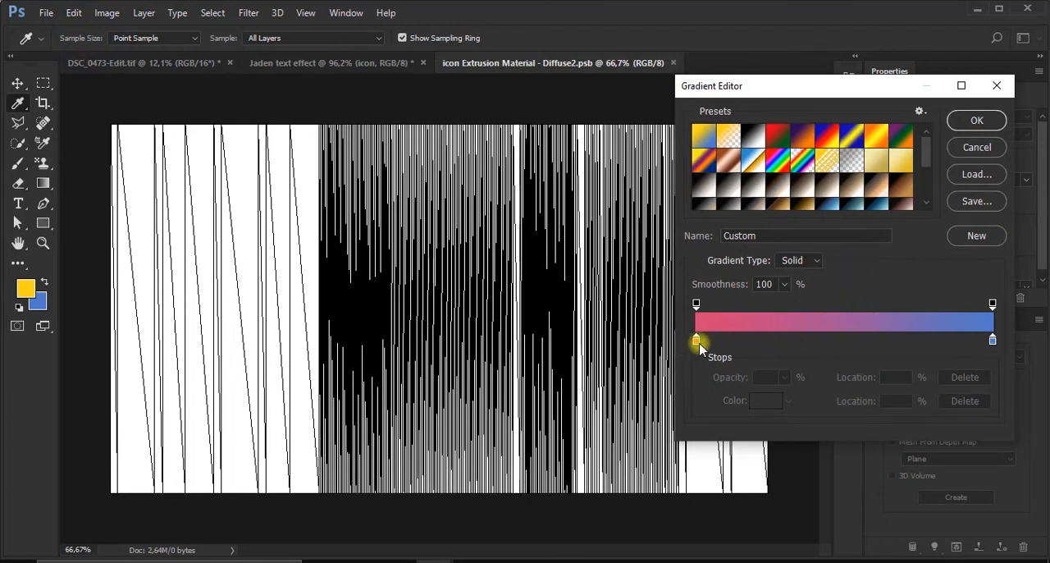
pyautogui.moveTo(696, 340); pyautogui.dragTo(701, 341)
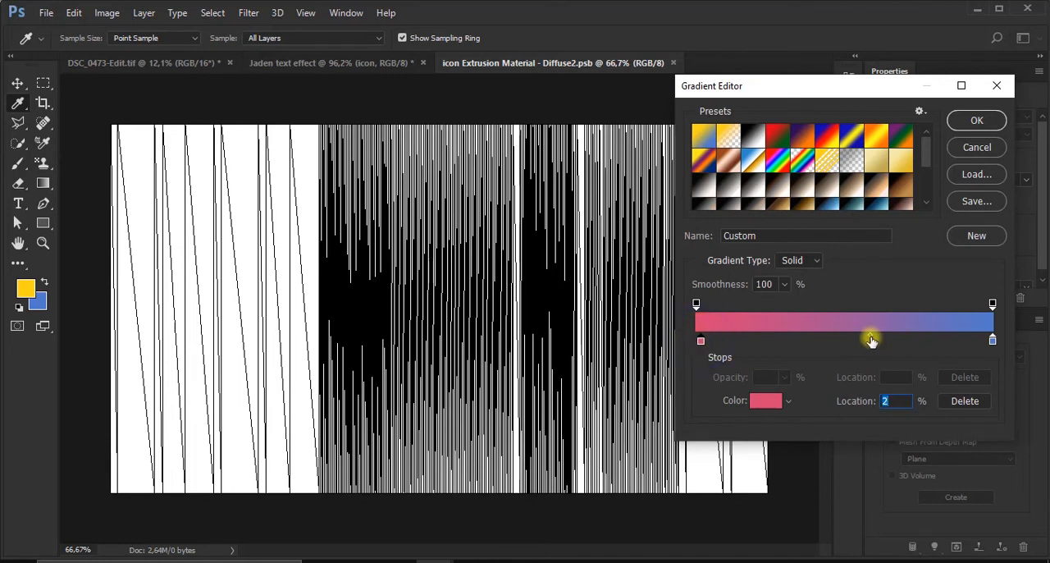
pyautogui.moveTo(871, 337); pyautogui.dragTo(881, 338)
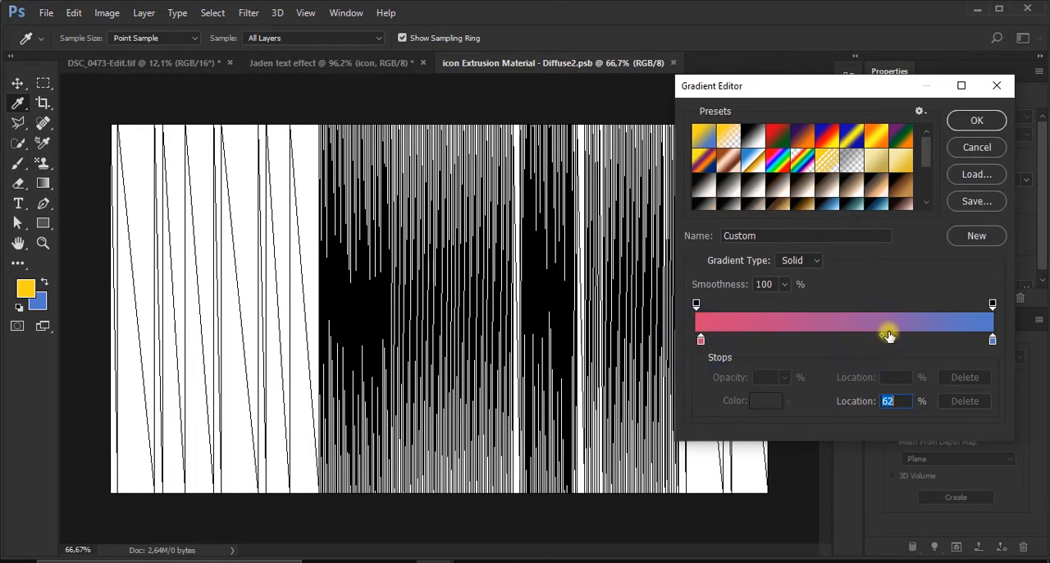
pyautogui.click(987, 121)
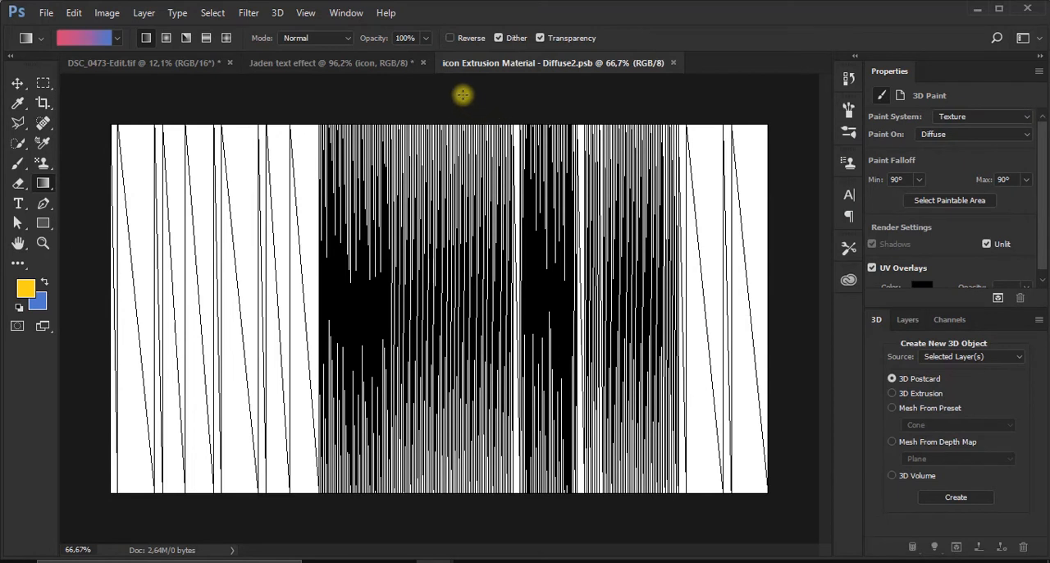
# Fill the extrusion texture with a vertical gradient from pink at the top to blue at the bottom, and save it back to the text document
pyautogui.moveTo(462, 96); pyautogui.dragTo(455, 525)
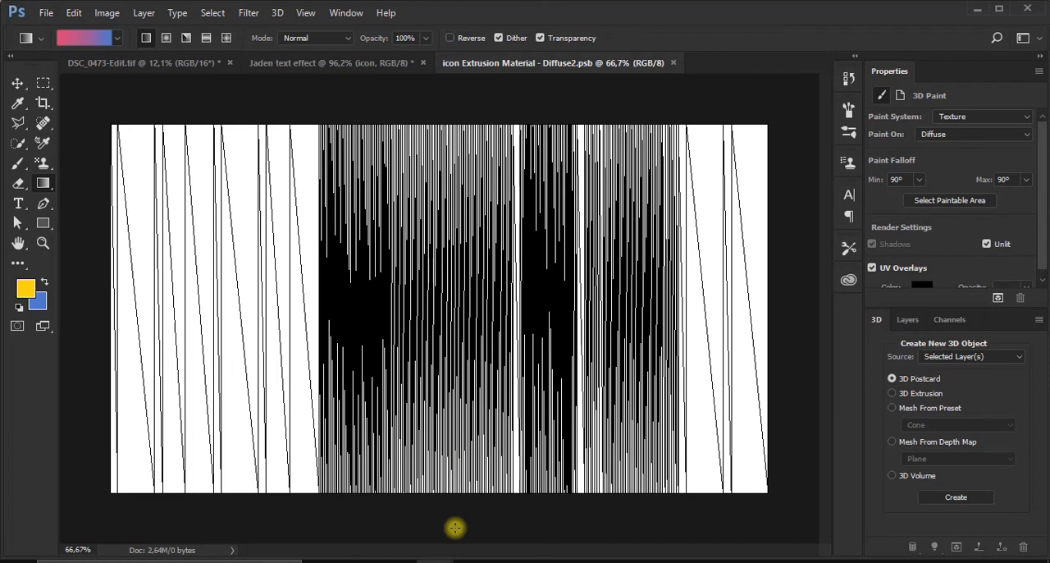
pyautogui.scroll(1, 455, 245)
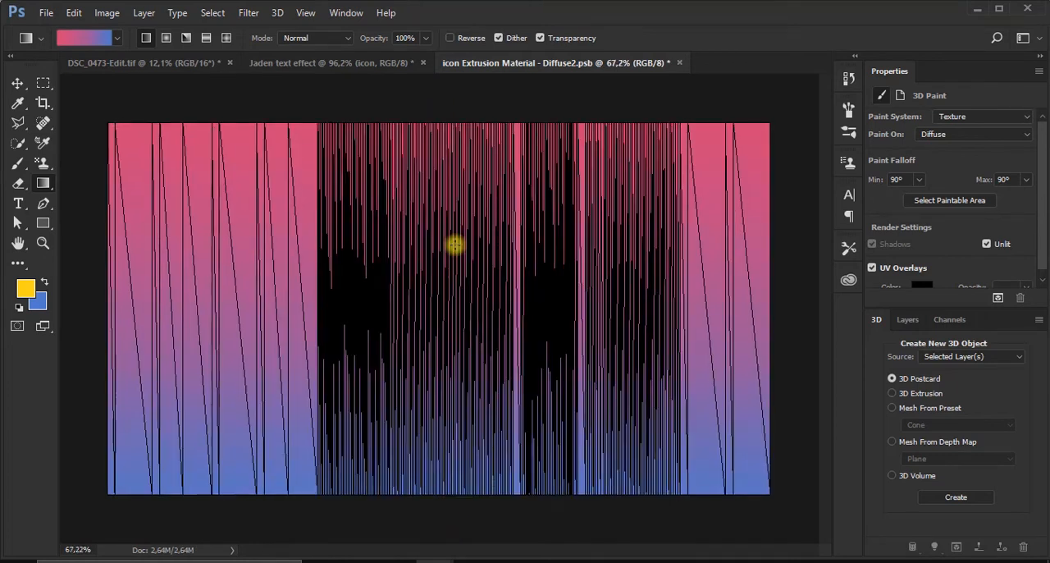
pyautogui.scroll(-2, 455, 245)
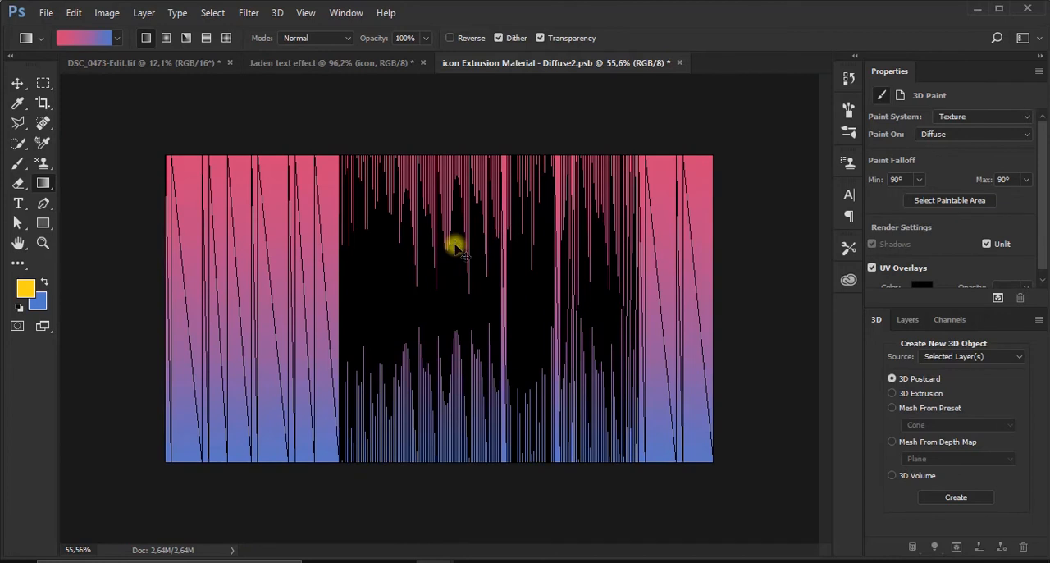
pyautogui.hotkey('ctrl', 's')
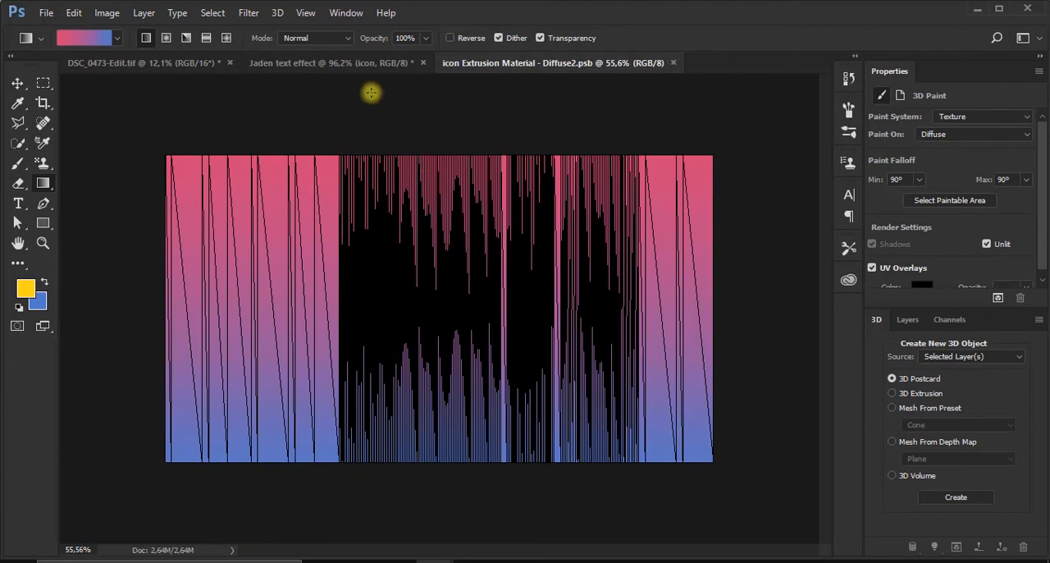
pyautogui.click(365, 63)
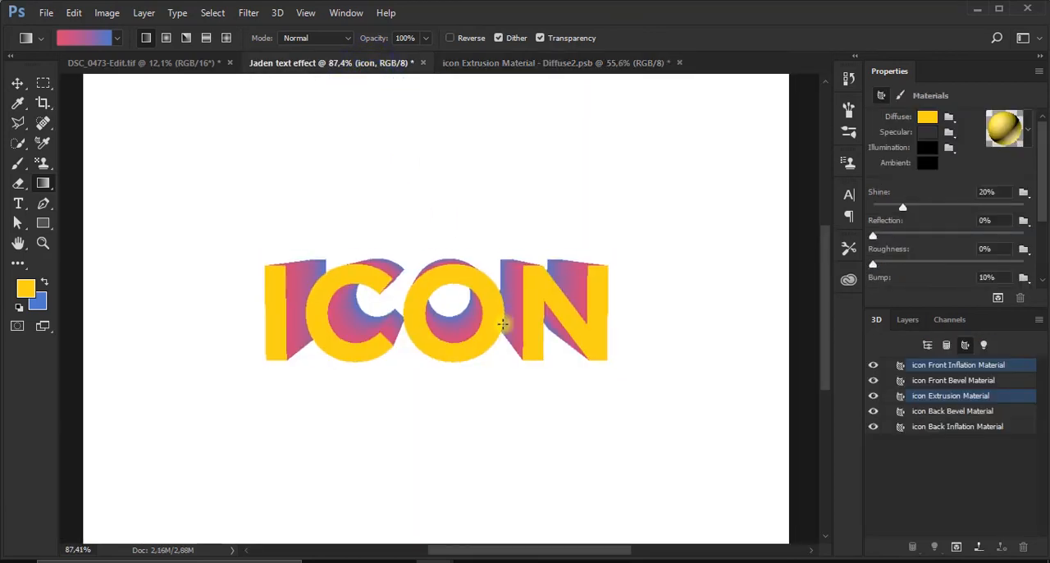
pyautogui.scroll(-2, 503, 324)
pyautogui.scroll(3, 502, 324)
pyautogui.scroll(1, 503, 324)
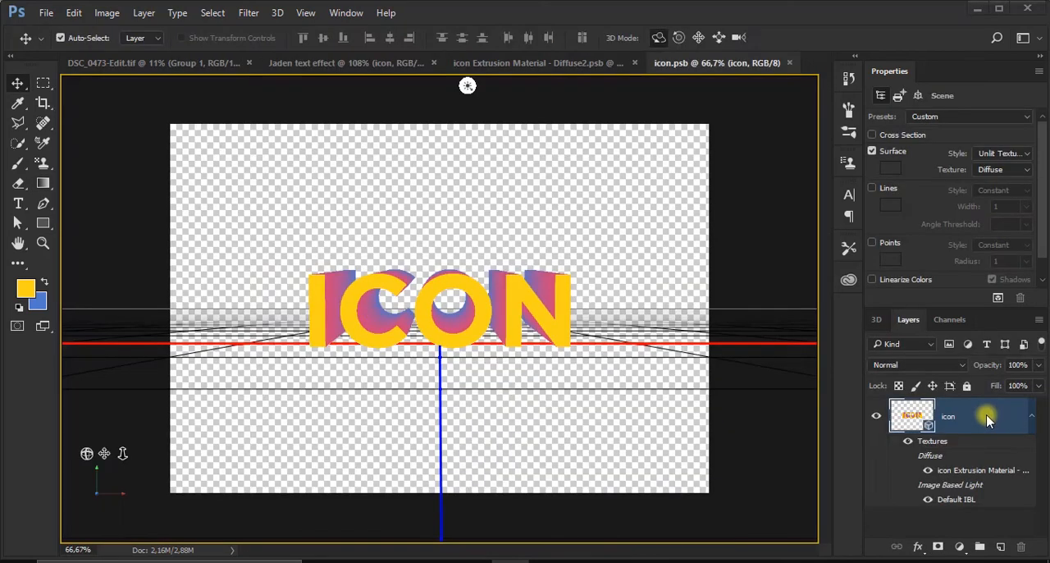
# Convert the icon 3D layer to a smart object and copy it into DSC_0473-Edit.tif, accepting the document mismatch warning
pyautogui.rightClick(988, 420)
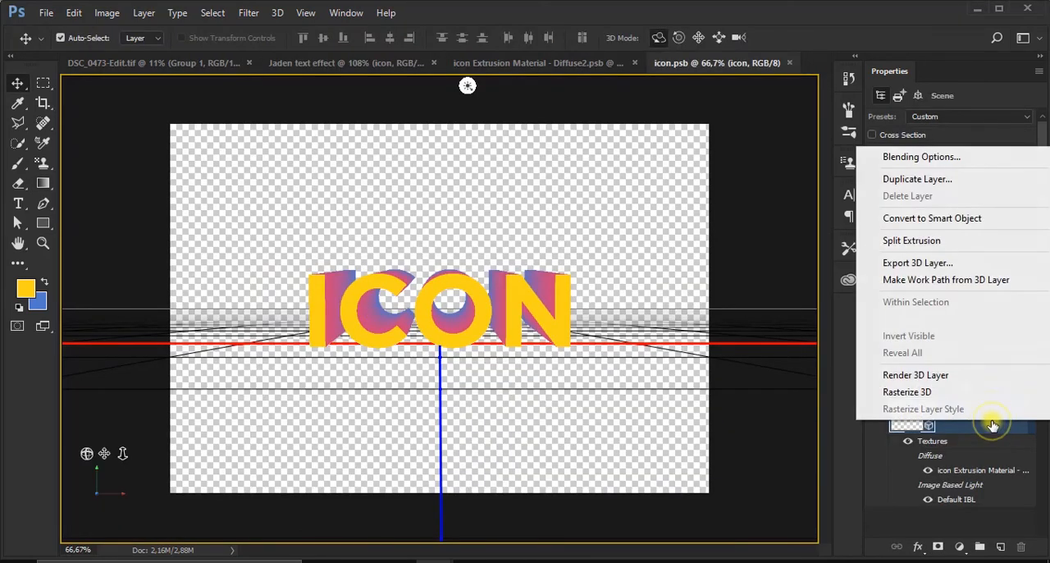
pyautogui.click(946, 220)
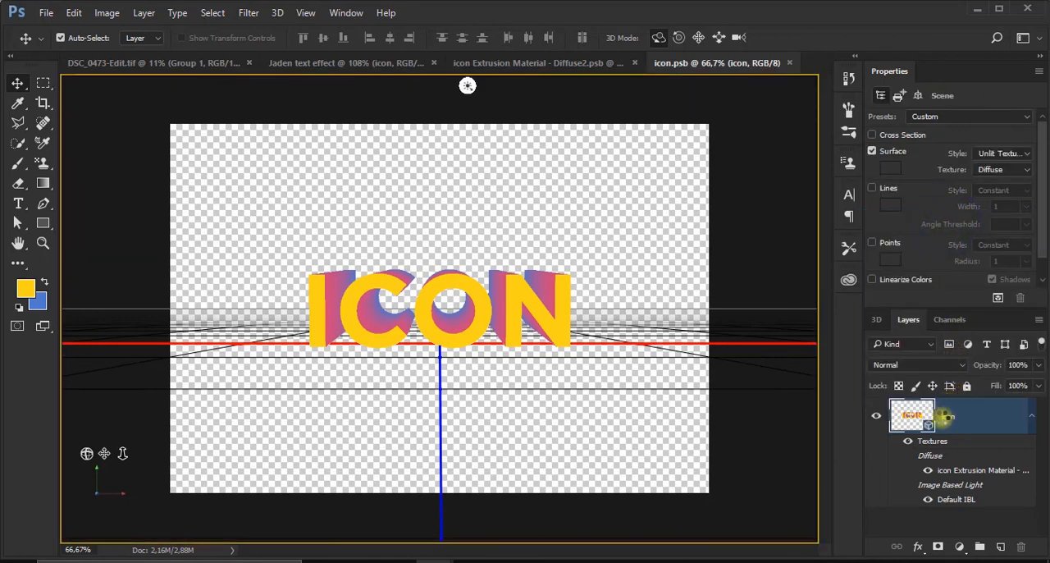
pyautogui.moveTo(917, 420); pyautogui.dragTo(420, 268)
pyautogui.click(528, 240)
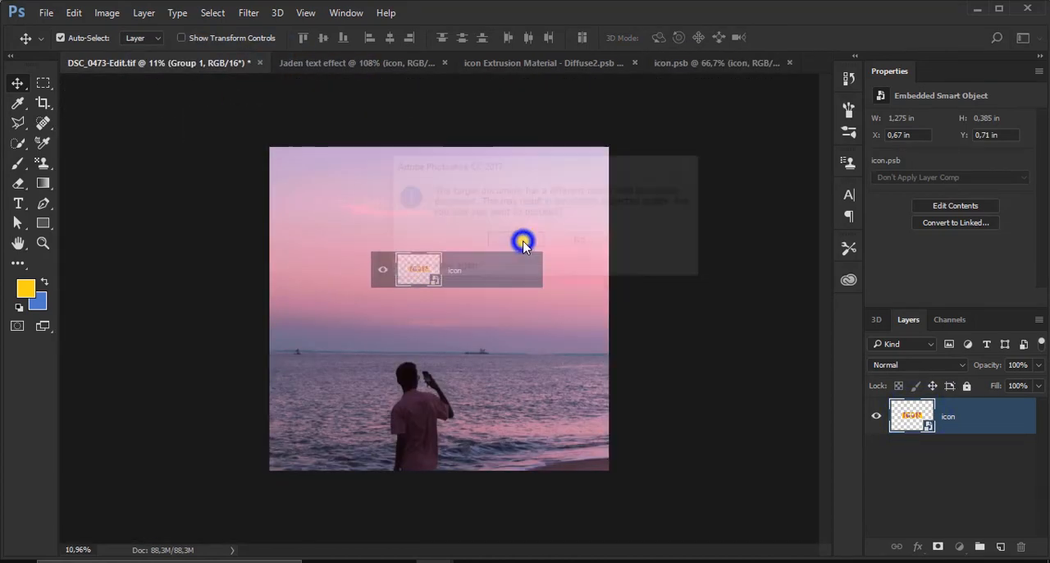
pyautogui.click(605, 274)
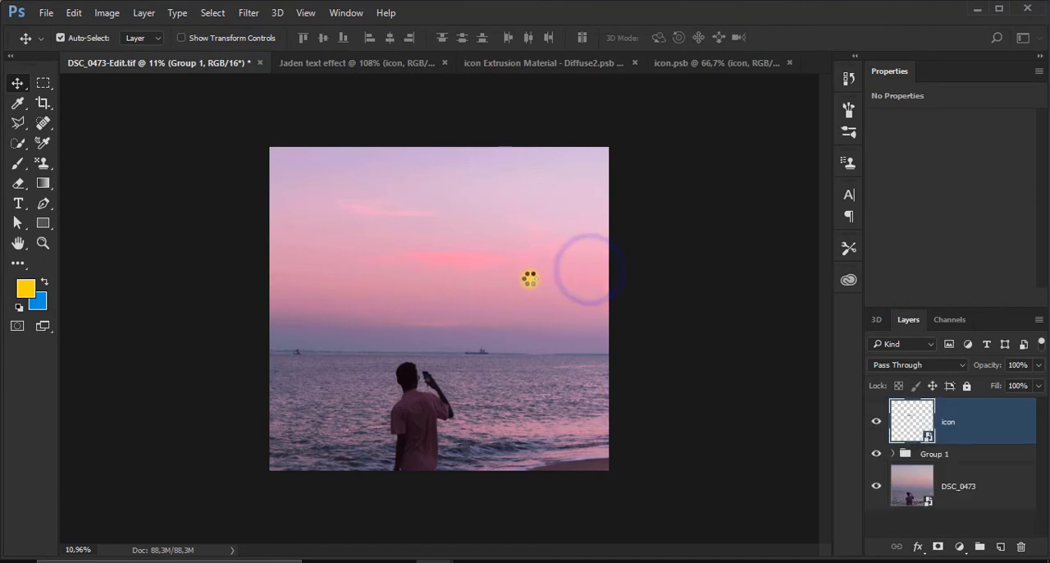
# Scale the icon layer up to about 797% and centre it horizontally in the sky above the man, at Y about 4,16 in
pyautogui.hotkey('ctrl', 't')
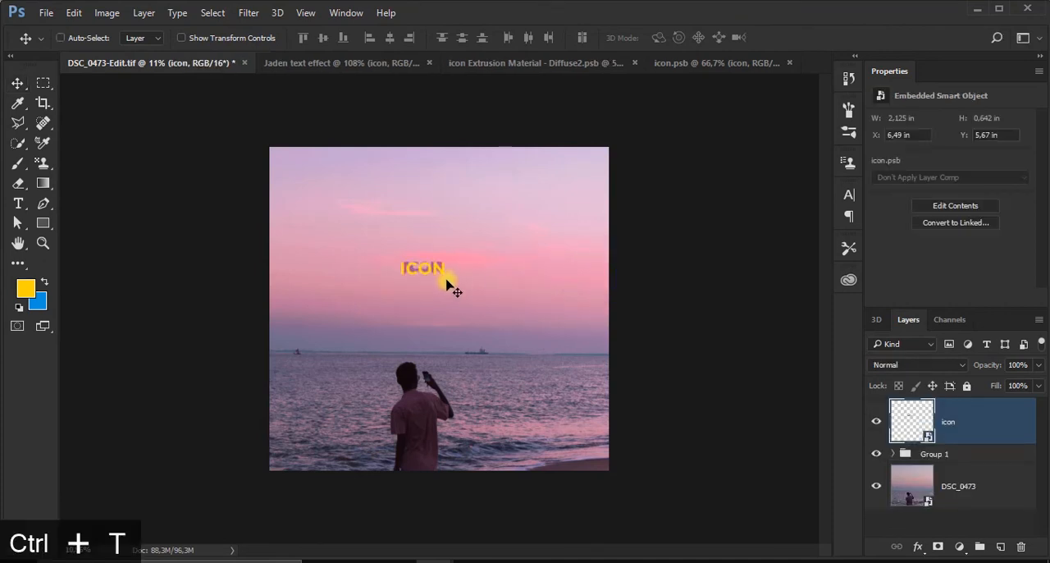
pyautogui.moveTo(464, 299); pyautogui.dragTo(641, 435)
pyautogui.moveTo(378, 236); pyautogui.dragTo(230, 134)
pyautogui.moveTo(494, 284); pyautogui.dragTo(491, 275)
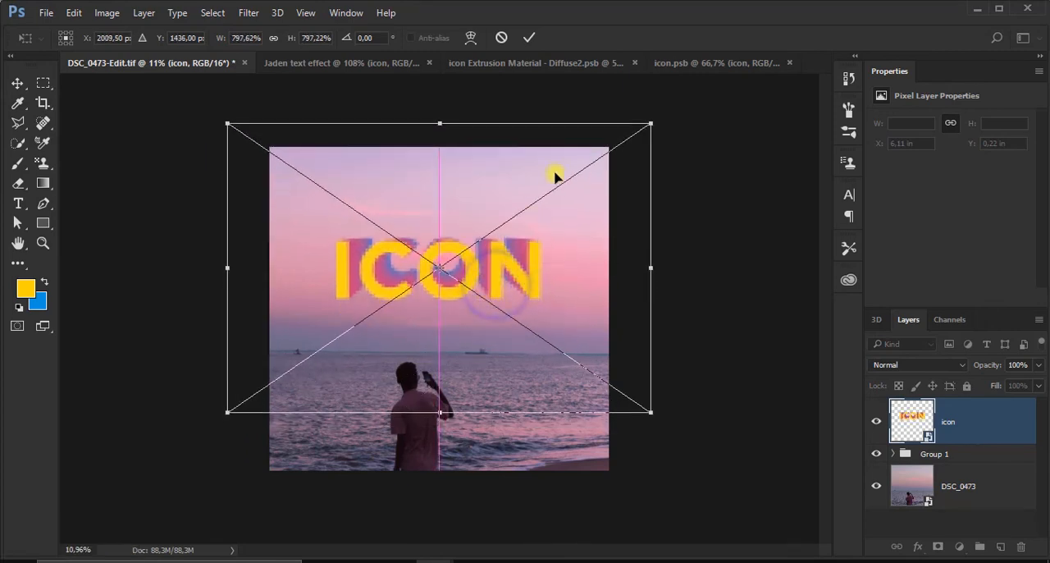
pyautogui.click(532, 39)
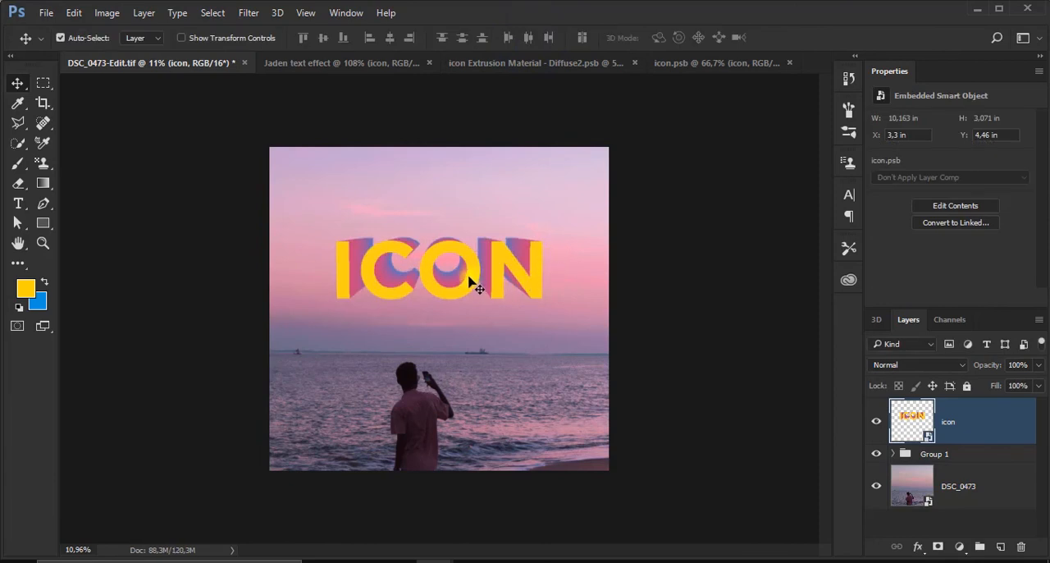
pyautogui.moveTo(470, 277); pyautogui.dragTo(471, 270)
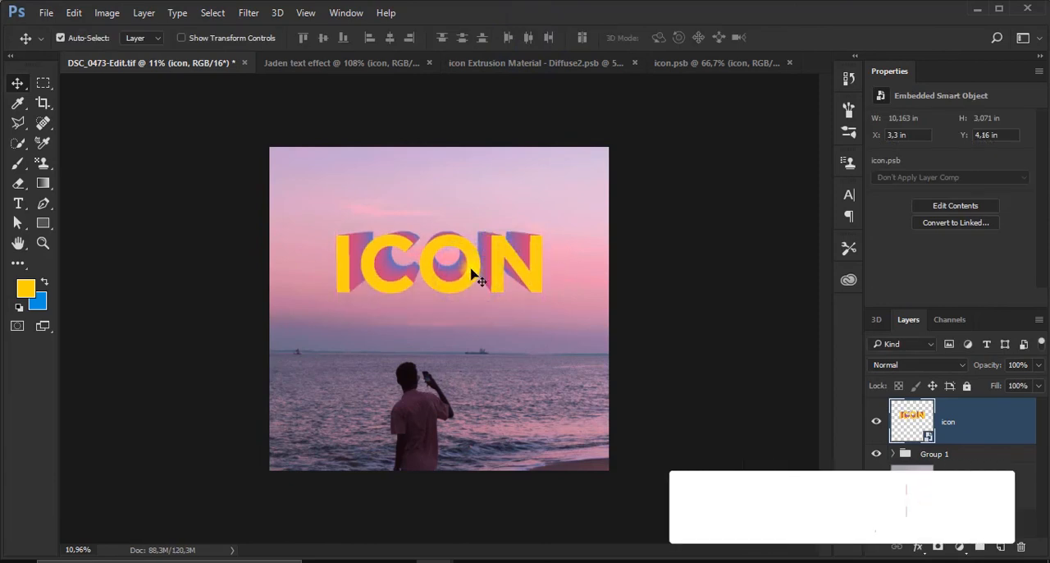